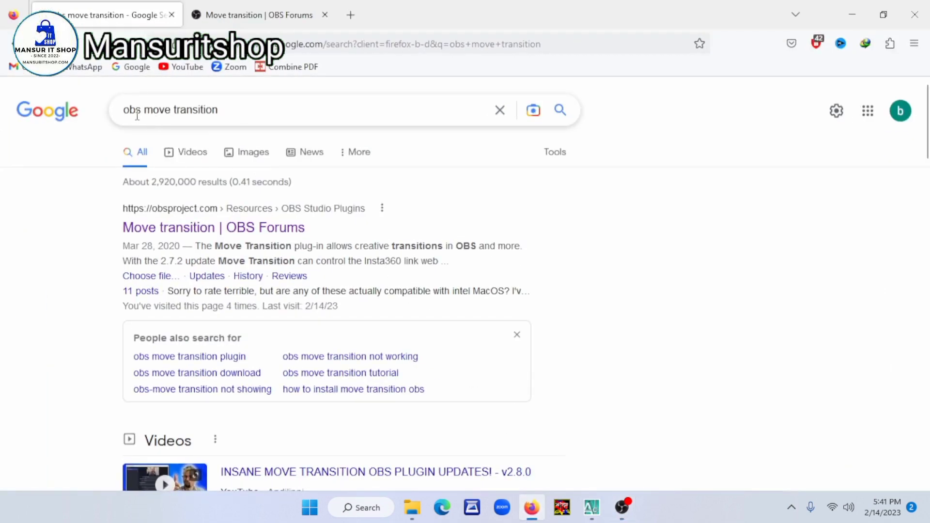
- Review the "obs move transition" search and view the Move transition plugin page on OBS Forums, including its web address
left_click_drag(124, 110, 257, 108)
left_click(258, 108)
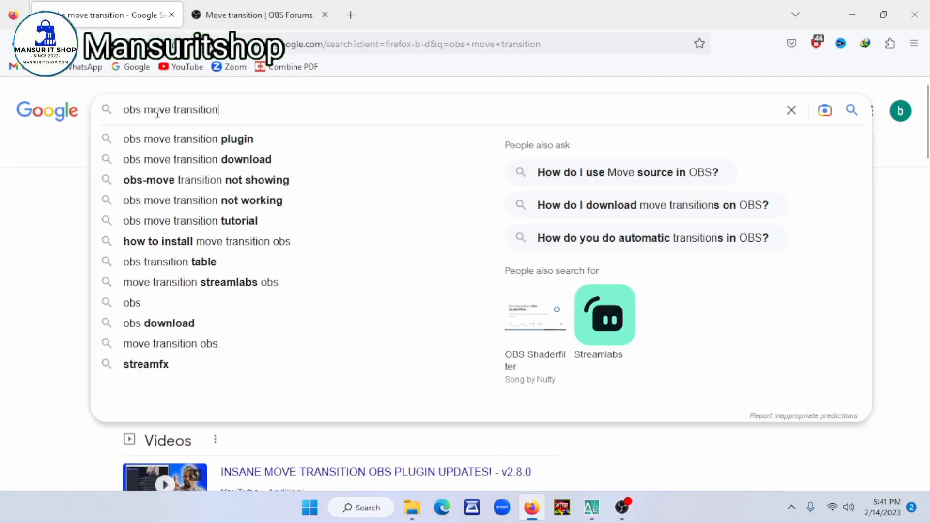
left_click(78, 141)
left_click(242, 12)
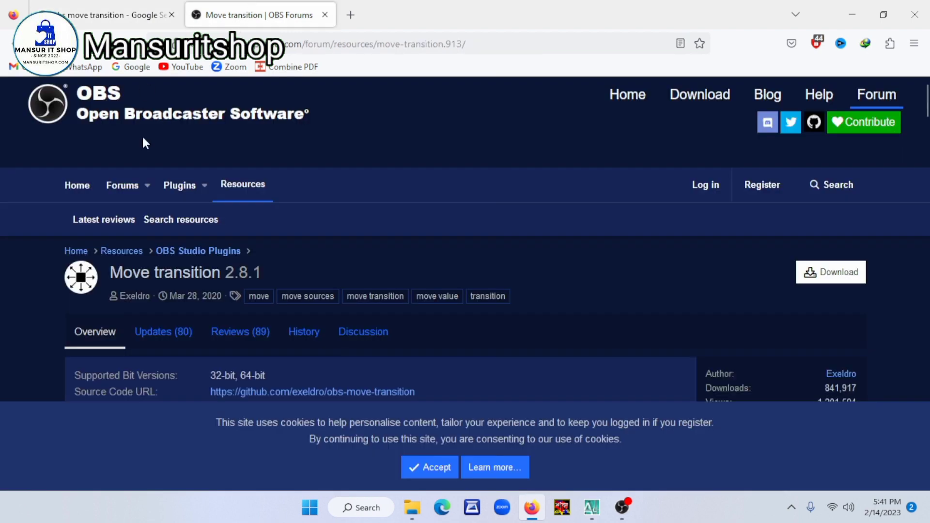
left_click_drag(239, 44, 373, 44)
left_click(482, 43)
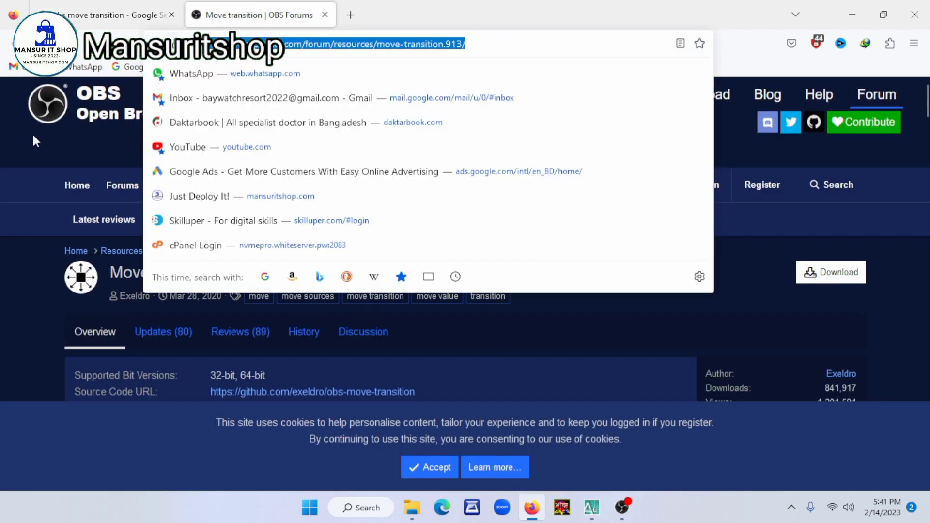
left_click(60, 147)
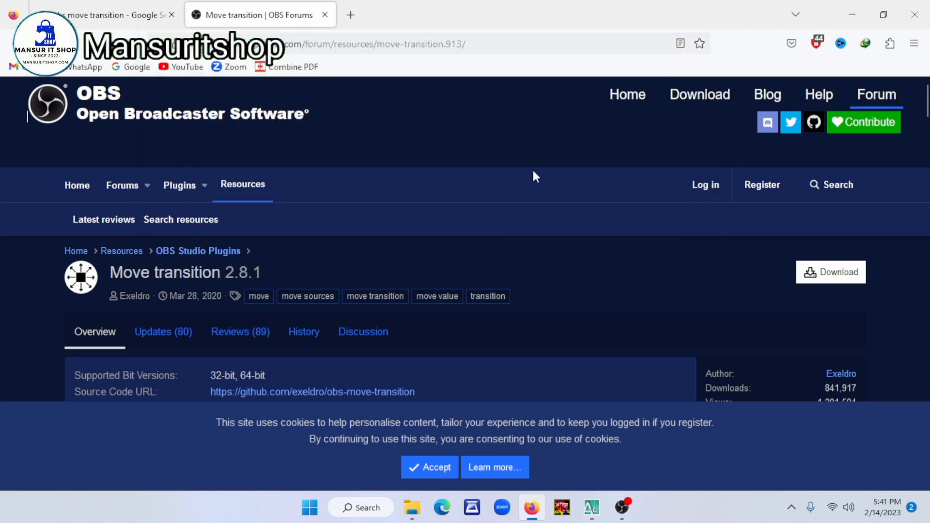
- Open the Move transition download choices and locate move-transition-2.8.1-windows-installer.zip in the file list
left_click(831, 273)
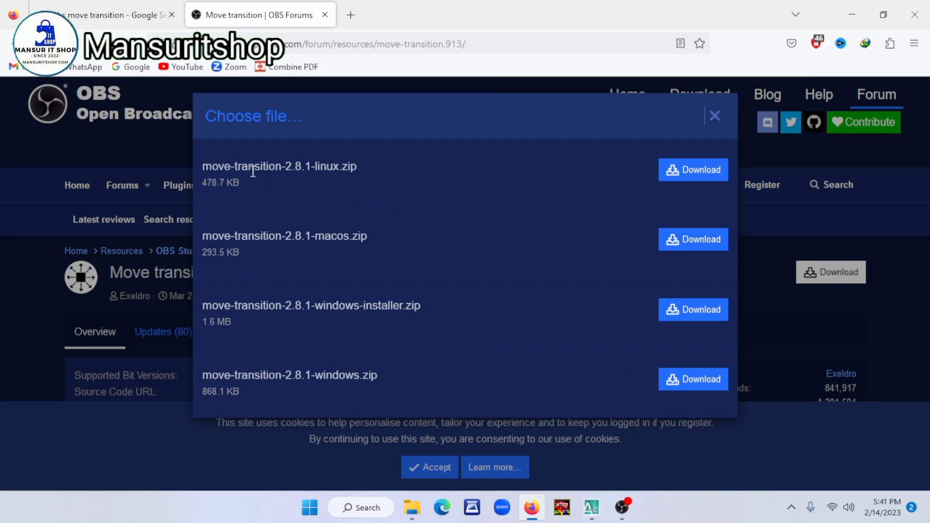
left_click_drag(243, 167, 340, 183)
left_click_drag(260, 242, 551, 276)
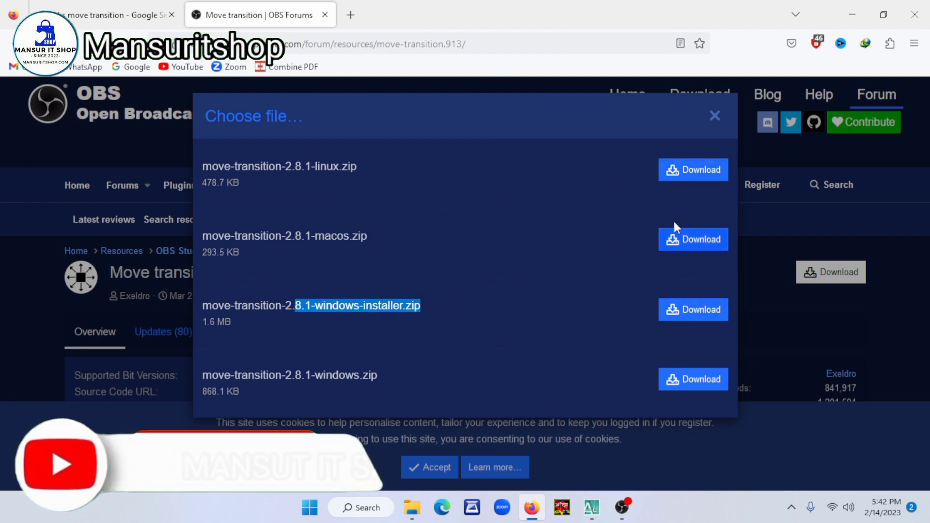
- Switch to File Explorer and browse to the obs-studio folder under Program Files on Local Disk (C:)
left_click(413, 514)
left_click(452, 447)
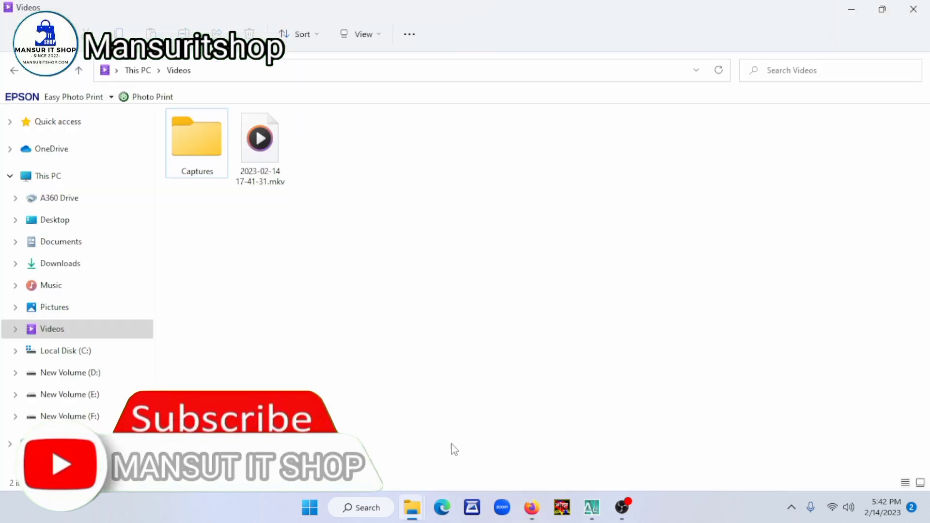
left_click(79, 351)
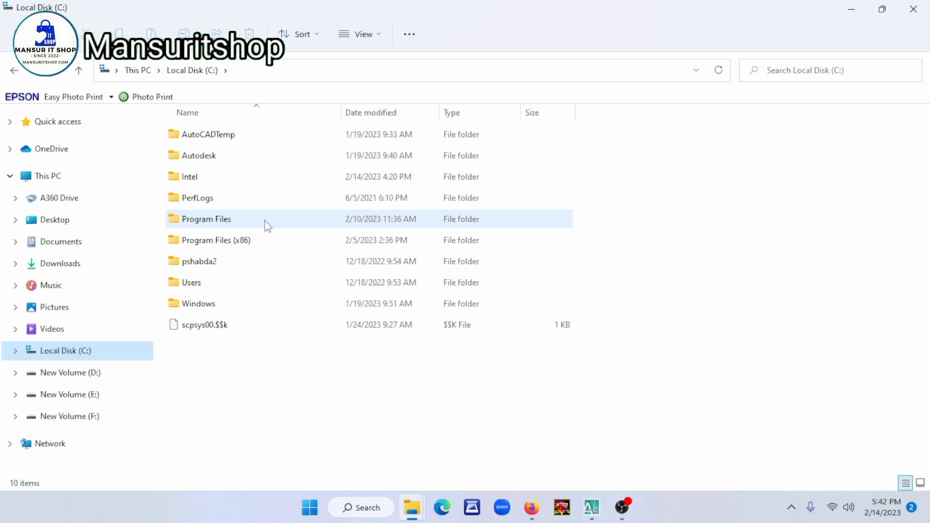
double_click(210, 223)
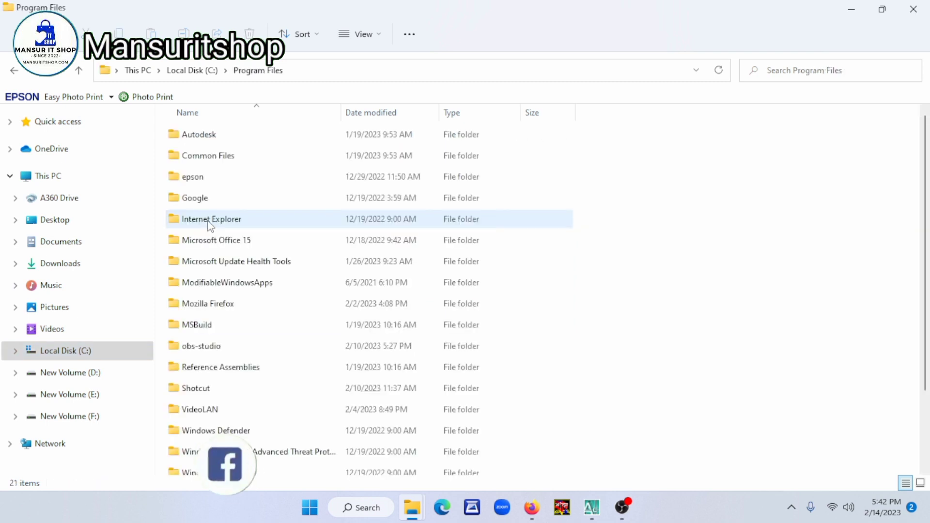
double_click(208, 348)
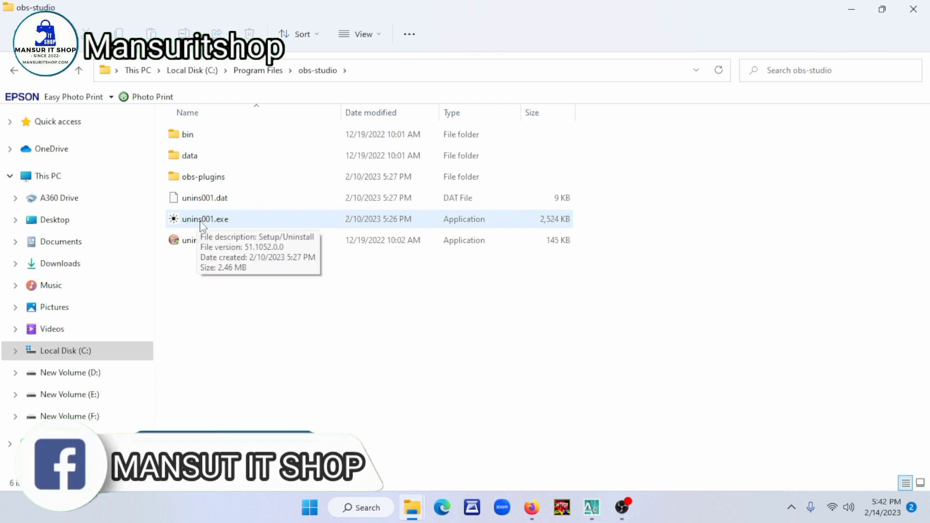
- Switch to OBS Studio and remove the Disply 01 scene and the Move scene transition
left_click(632, 507)
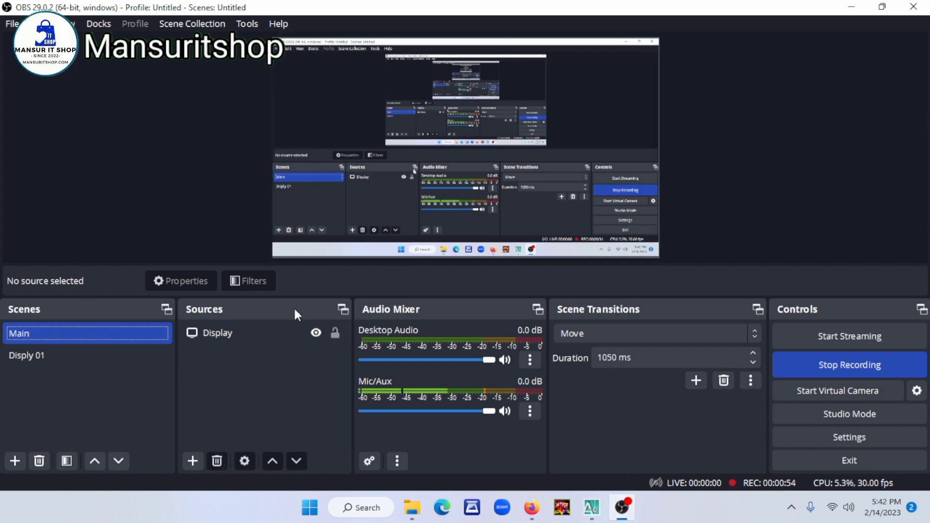
right_click(32, 359)
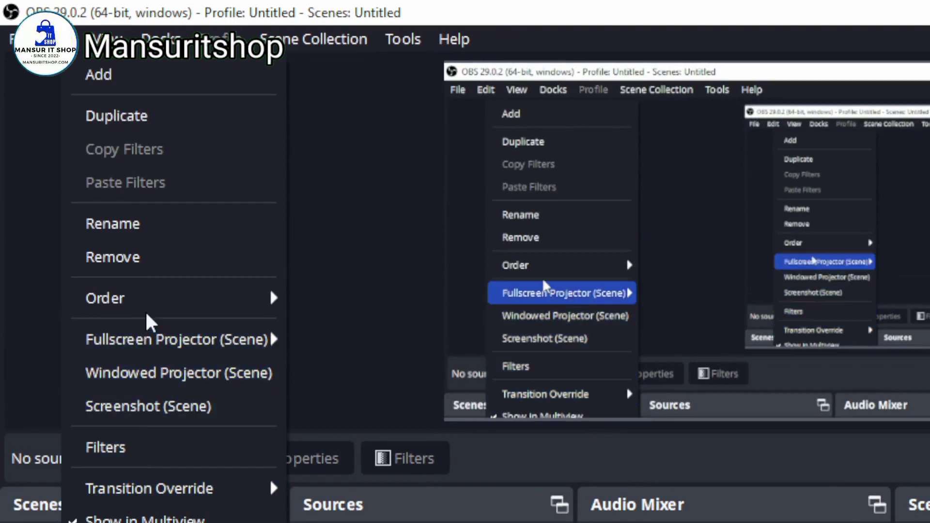
left_click(145, 249)
left_click(829, 433)
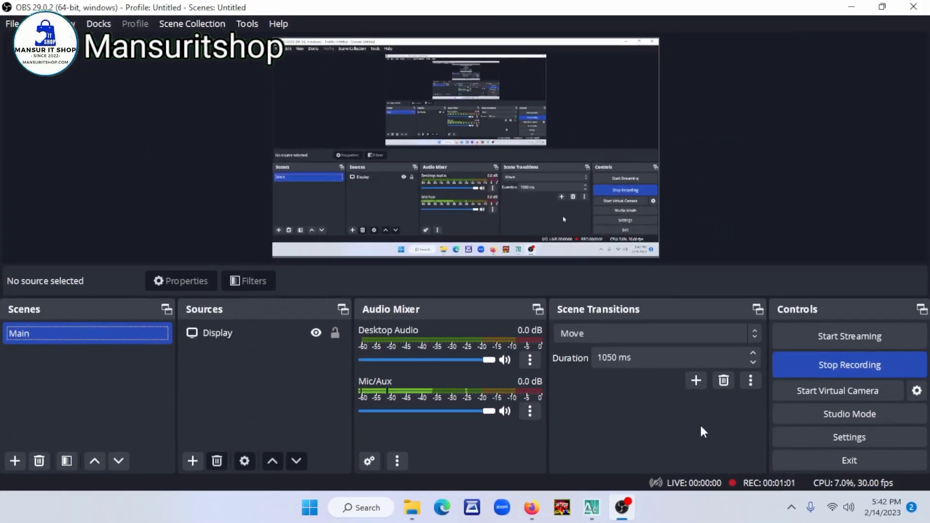
left_click(724, 380)
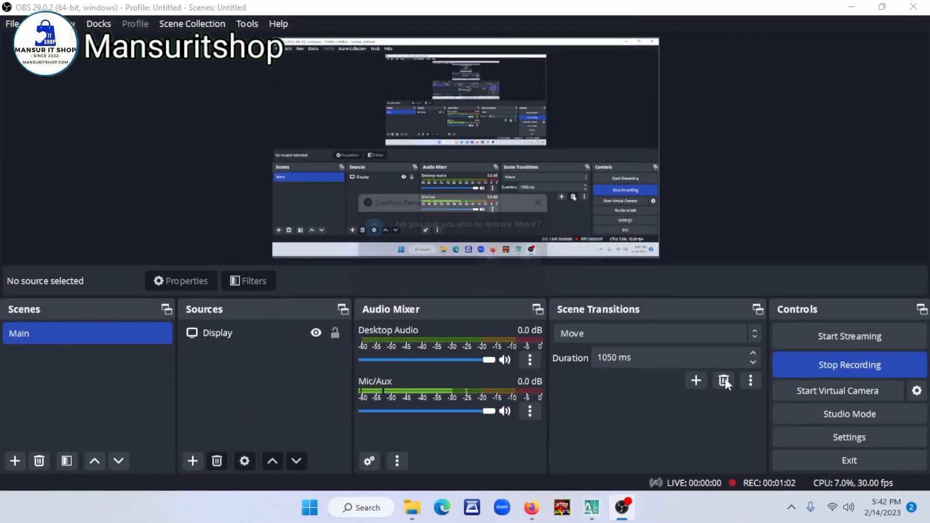
left_click(502, 263)
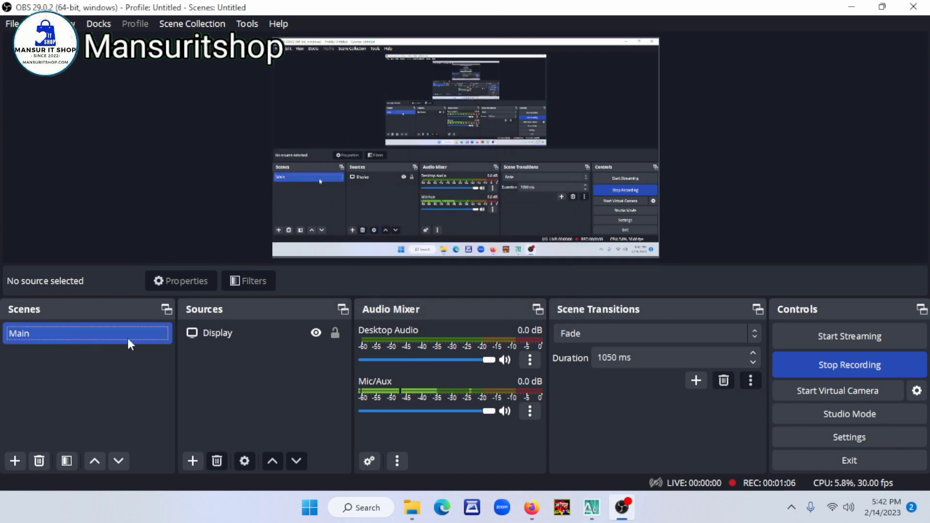
left_click(246, 334)
left_click(30, 335)
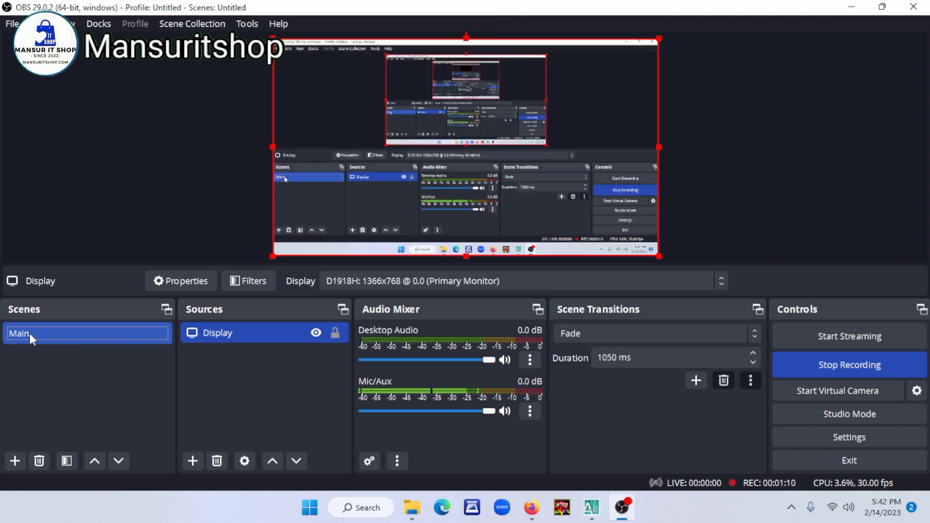
left_click(257, 333)
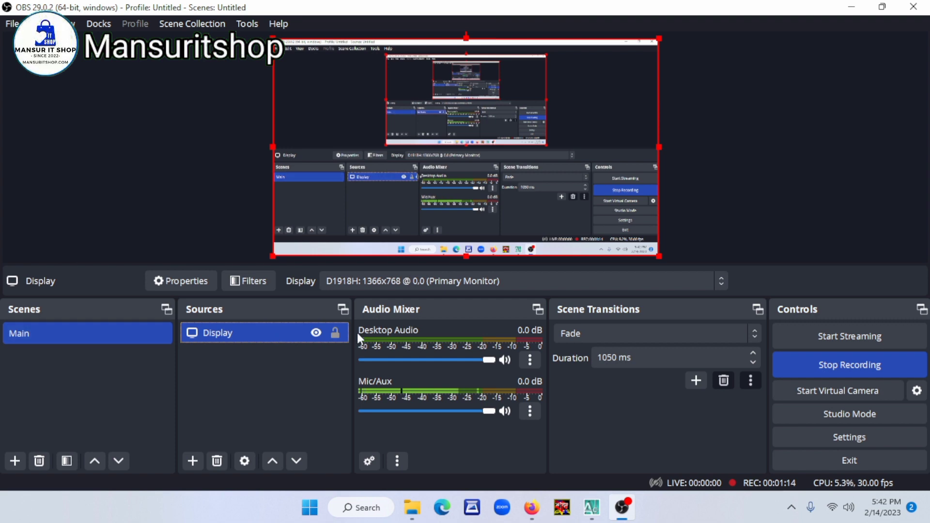
left_click(52, 332)
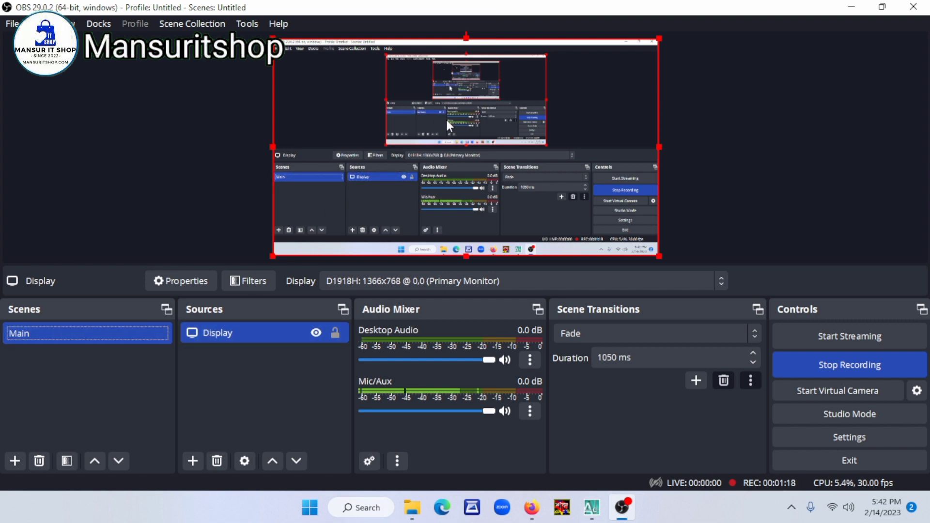
- Duplicate the Main scene and name the copy "Disply 01"
right_click(33, 333)
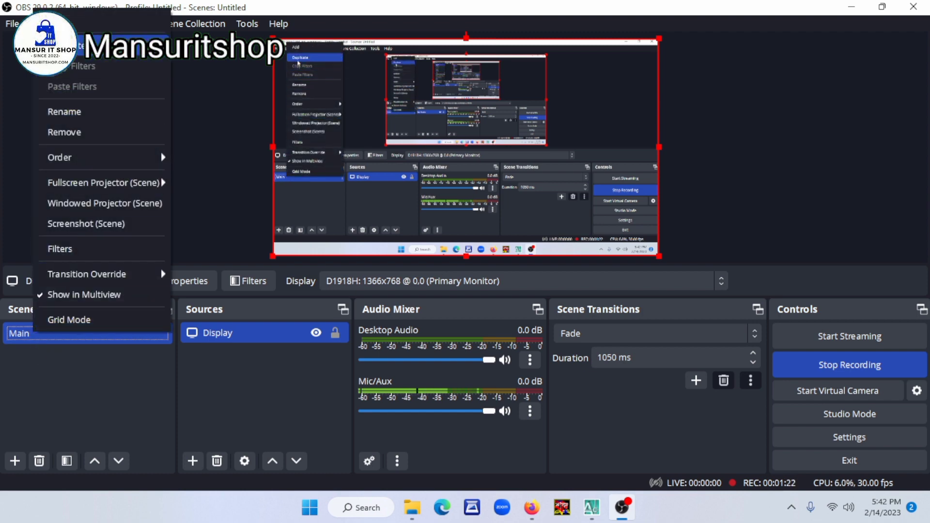
left_click(59, 49)
left_click(329, 244)
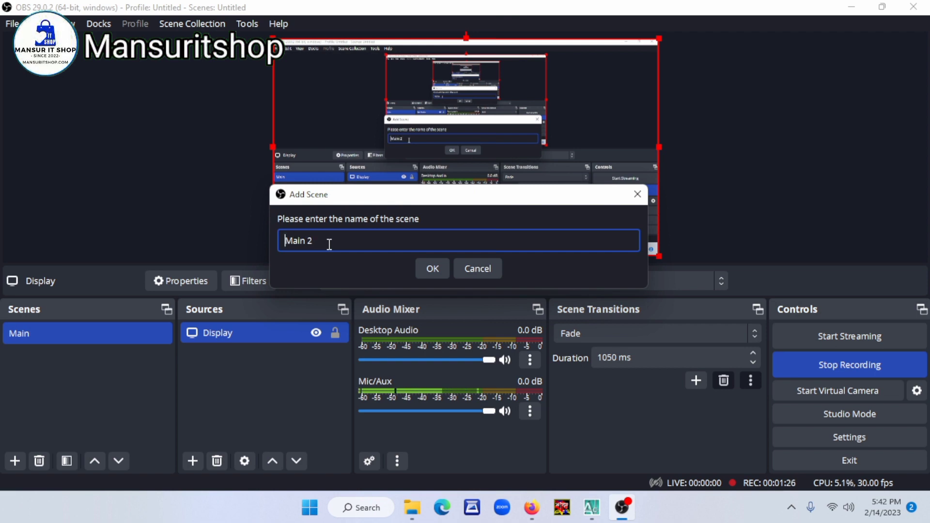
key("Delete")
type("Disply 01")
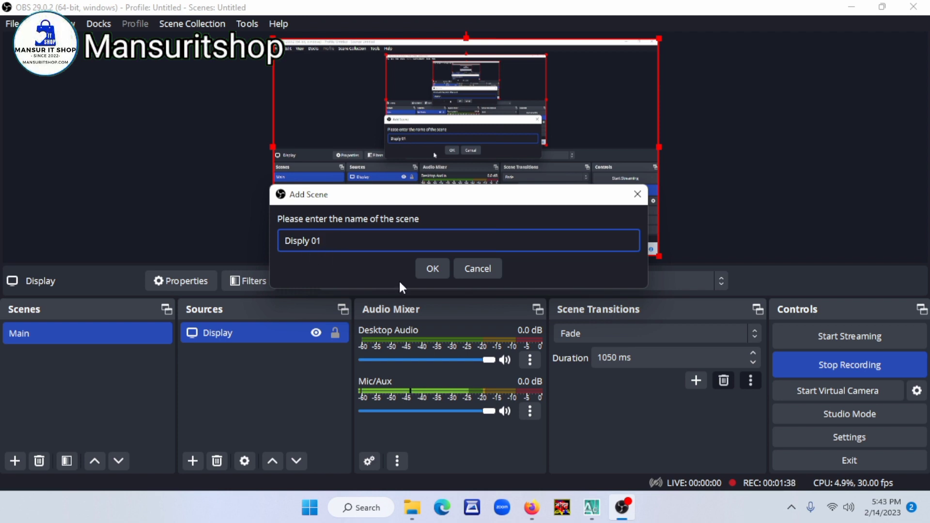
left_click(434, 271)
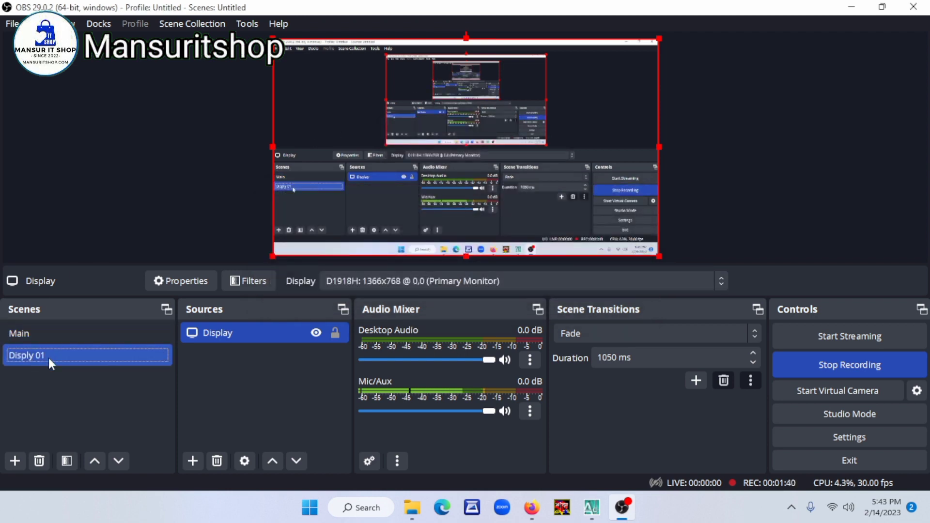
- Switch back and forth between the Main and Disply 01 scenes to compare their sources and the Fade transition, ending on Main
left_click(39, 332)
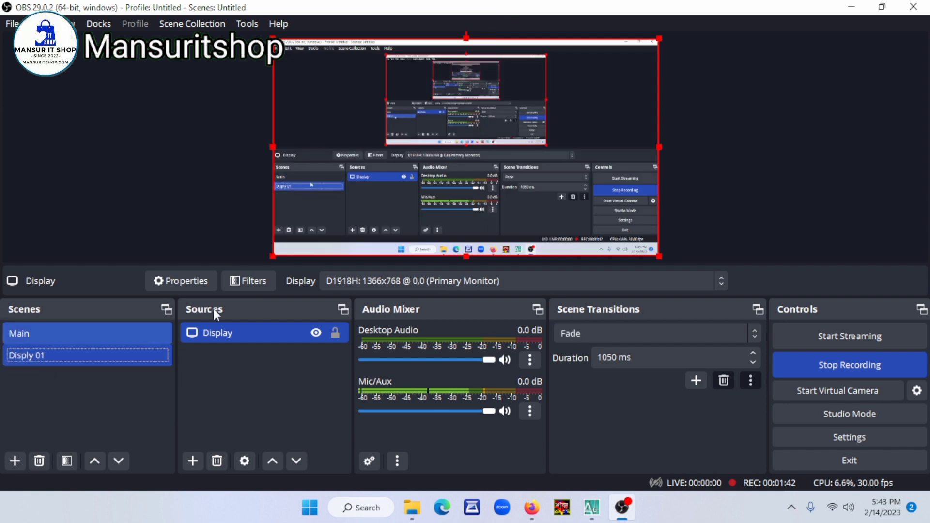
left_click(82, 332)
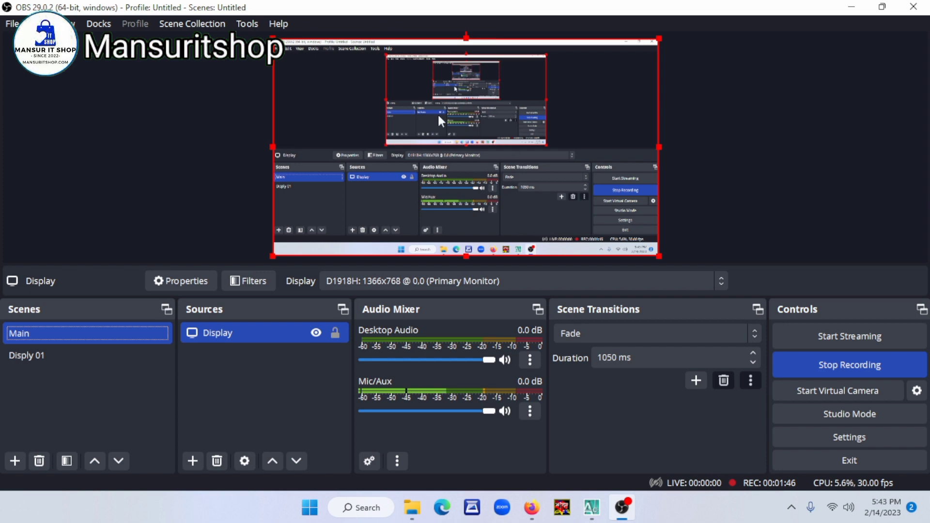
left_click(89, 354)
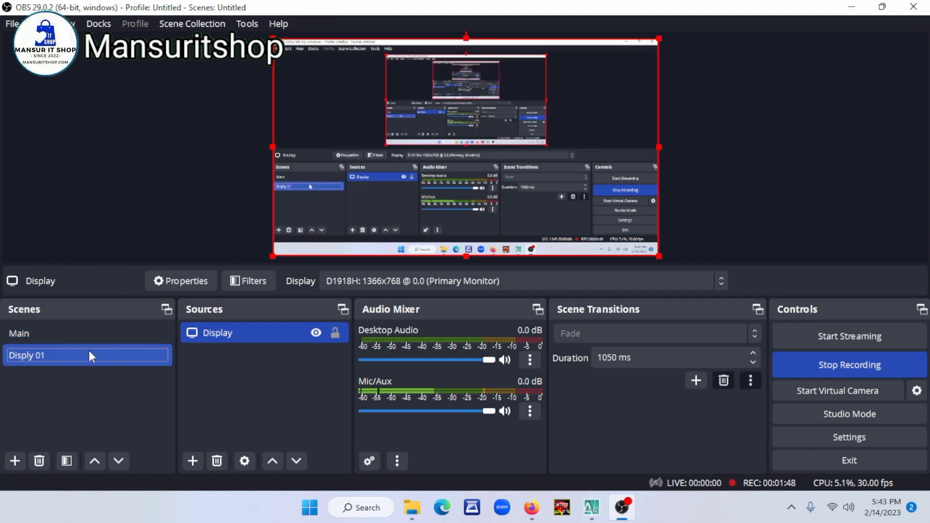
left_click(242, 333)
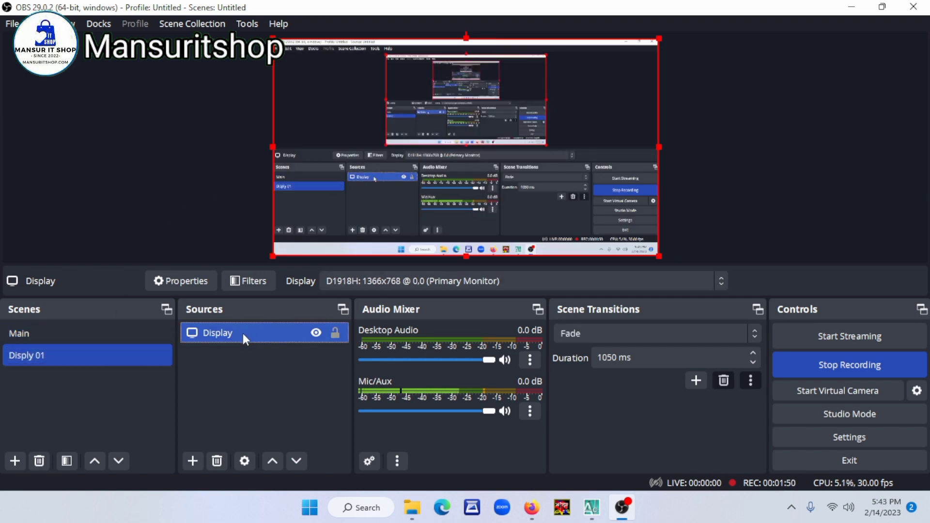
left_click(38, 335)
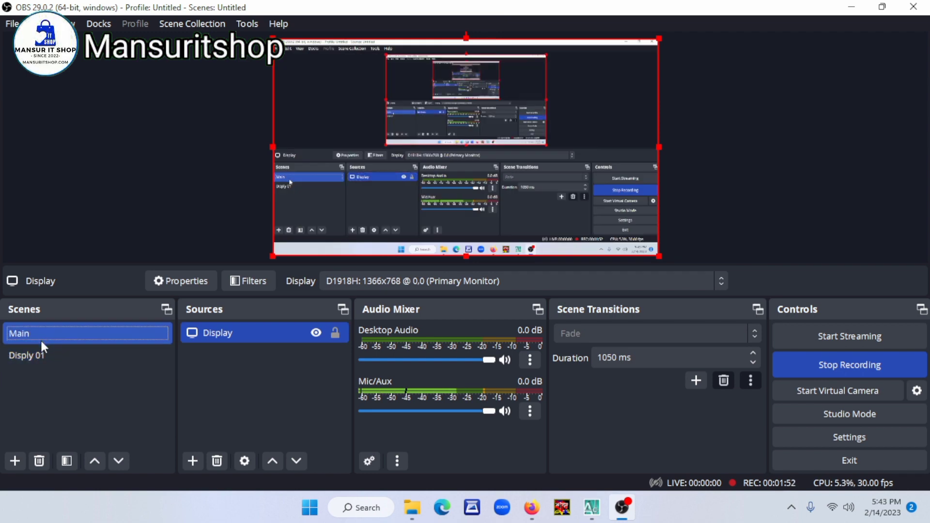
left_click(32, 357)
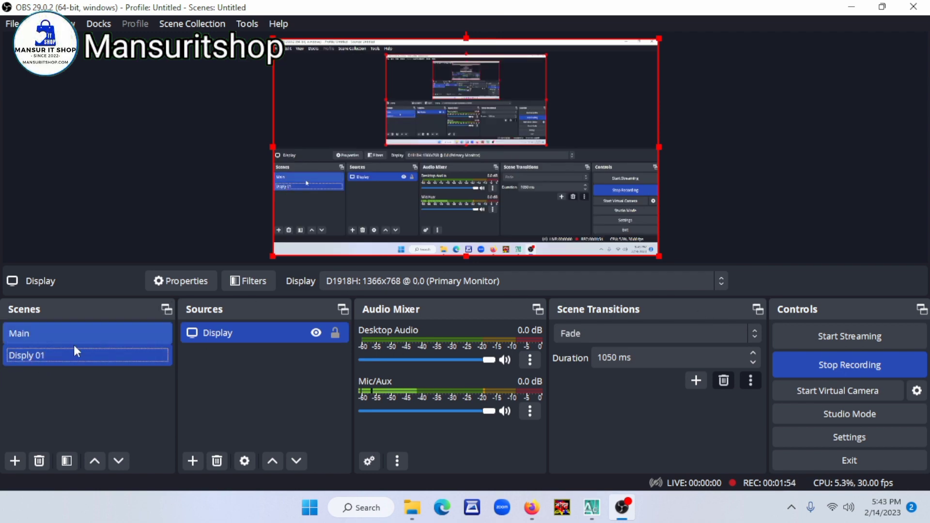
left_click(30, 334)
left_click(29, 357)
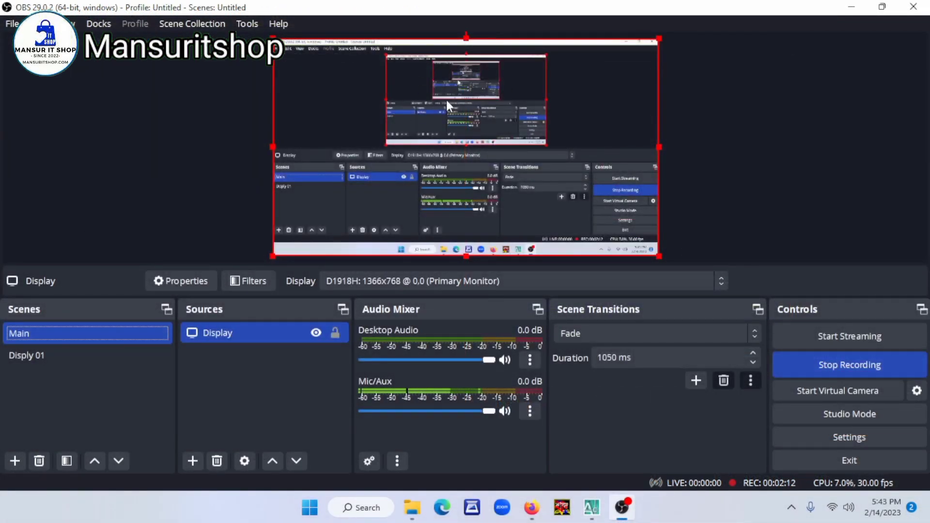
left_click(25, 356)
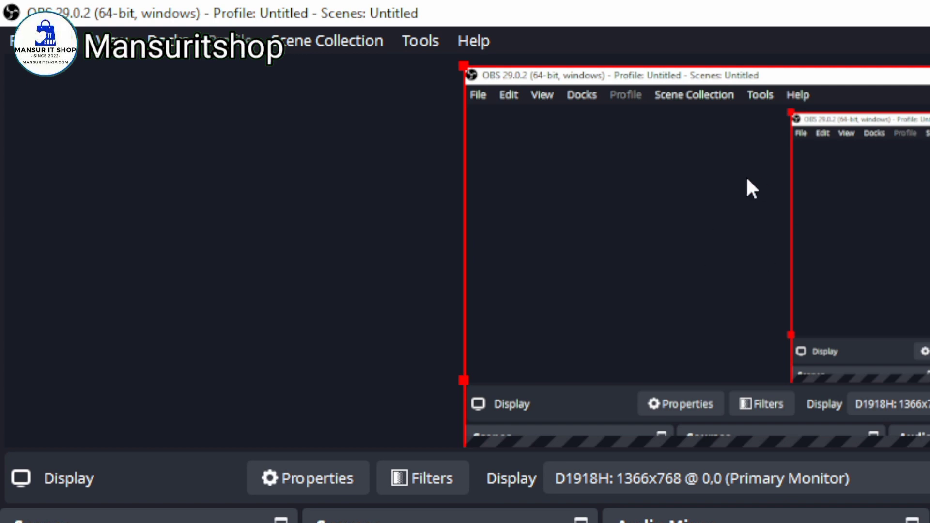
left_click(42, 332)
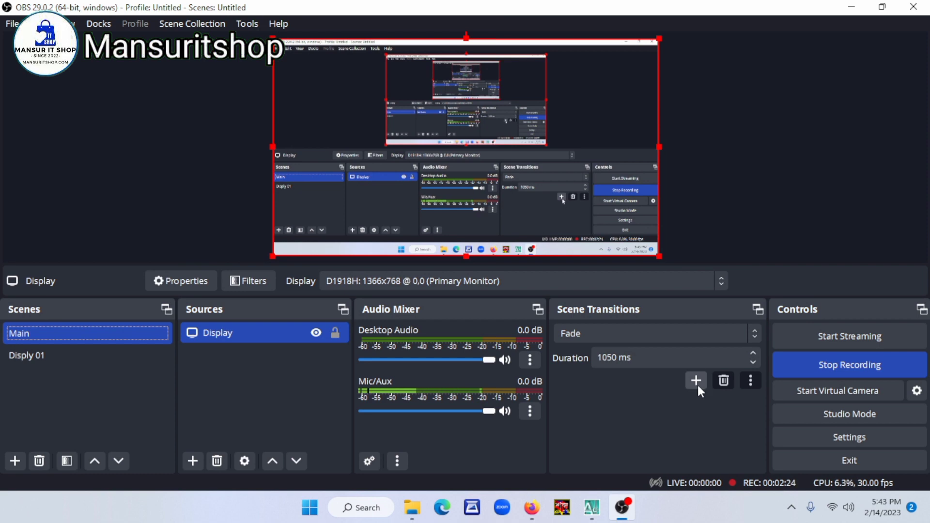
- Add a Move scene transition and name it "Zoom"
left_click(698, 386)
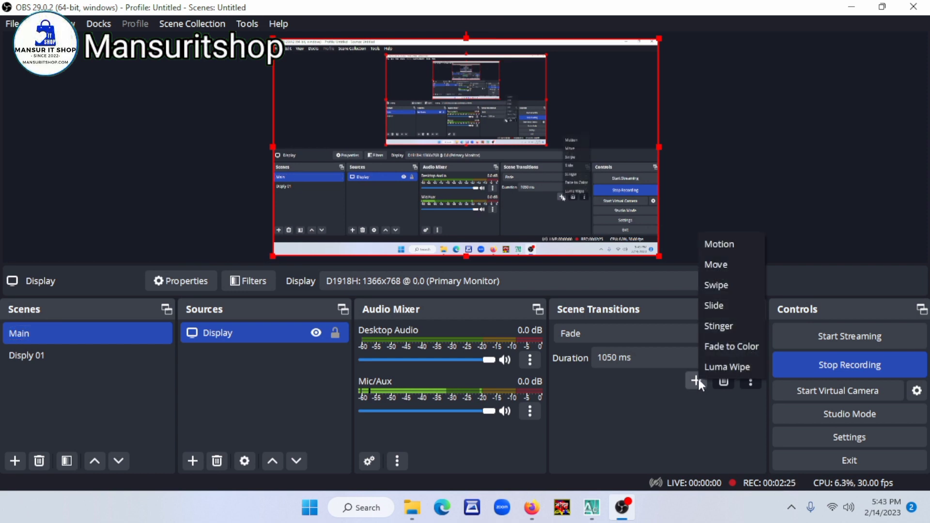
left_click(737, 270)
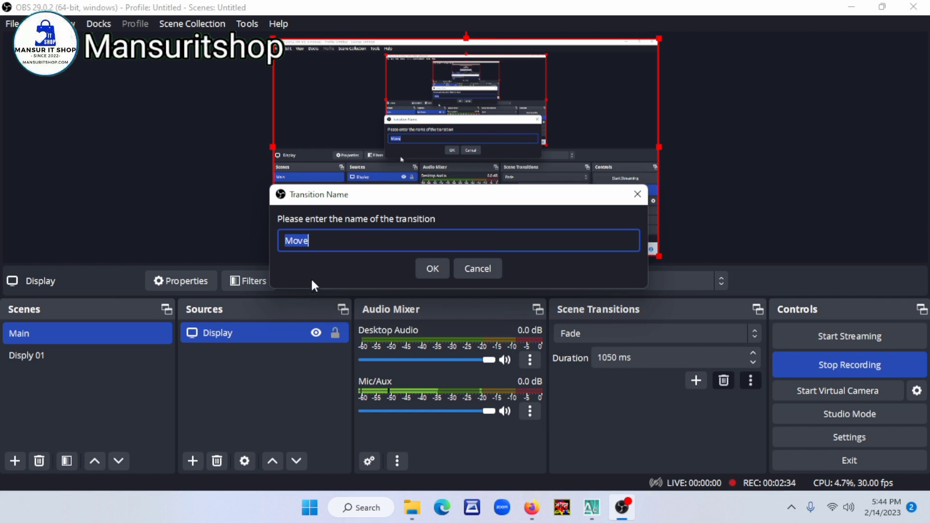
left_click(336, 242)
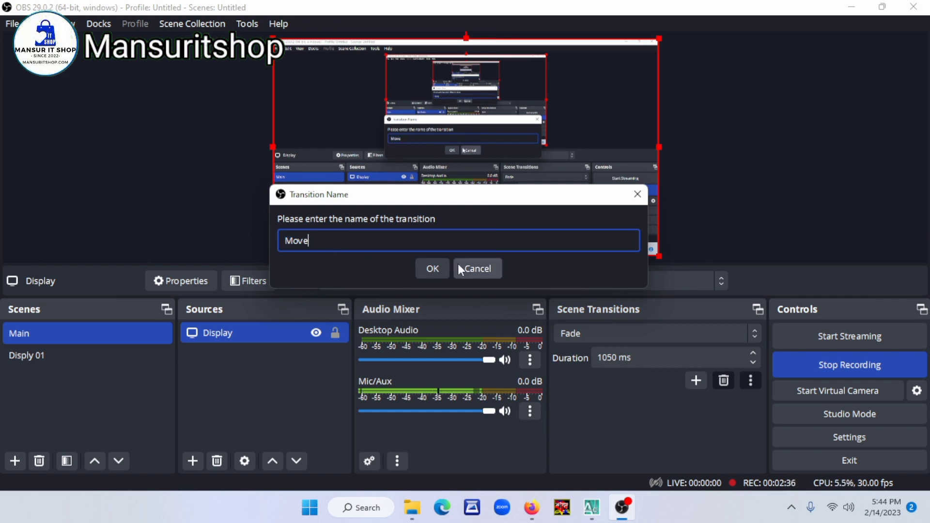
left_click_drag(344, 238, 172, 240)
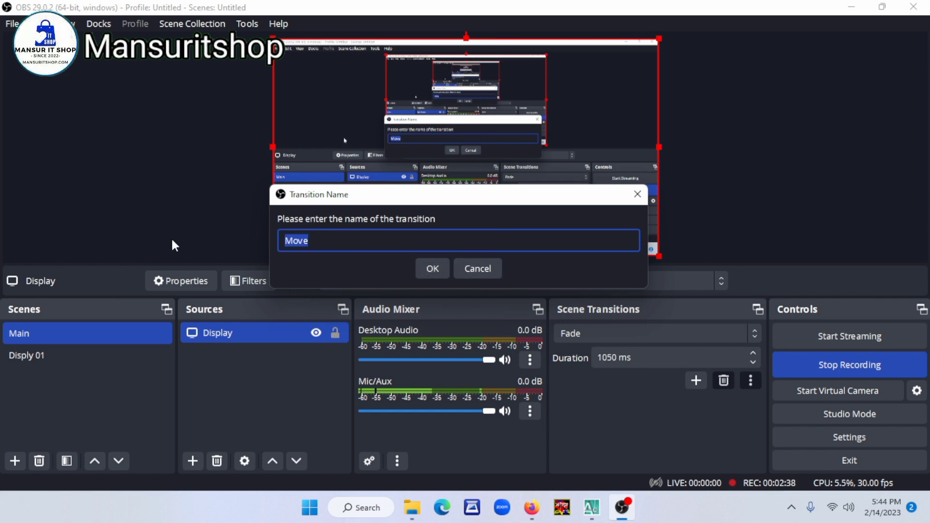
type("Zoo")
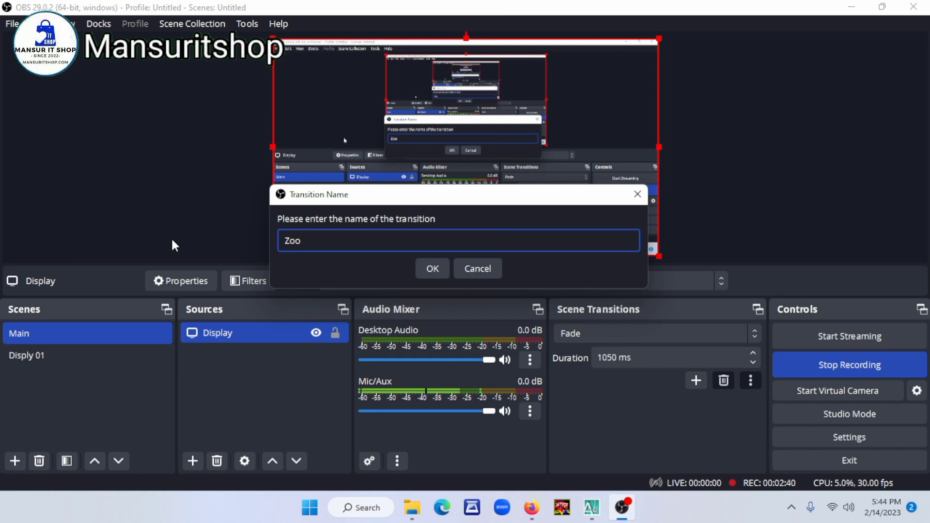
type("m")
left_click(432, 267)
- Preview the Zoom transition from its properties and accept the default settings
scroll(380, 266, "down", 5)
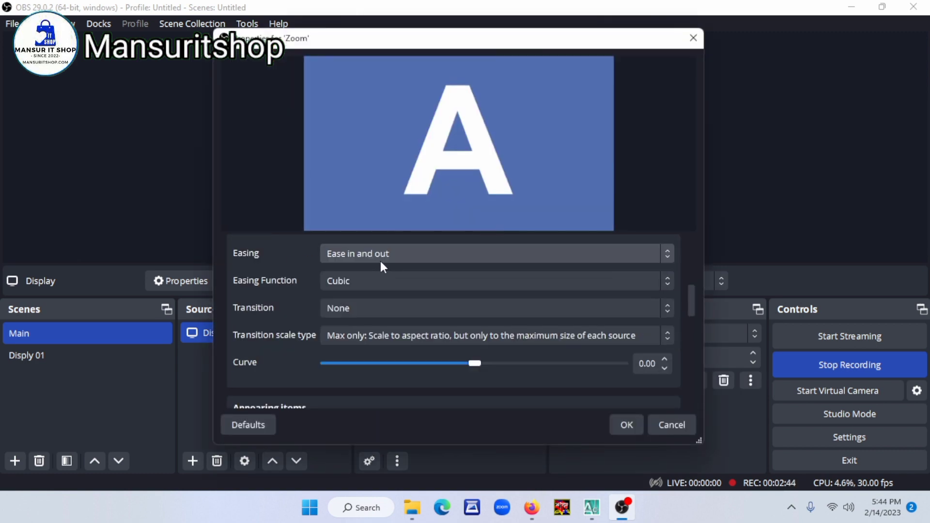
left_click_drag(693, 298, 700, 415)
left_click(295, 395)
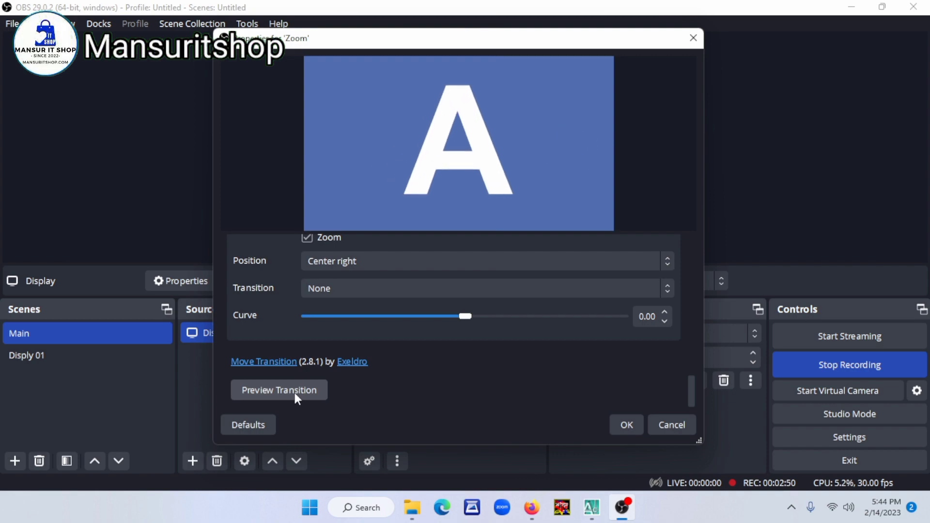
left_click(627, 425)
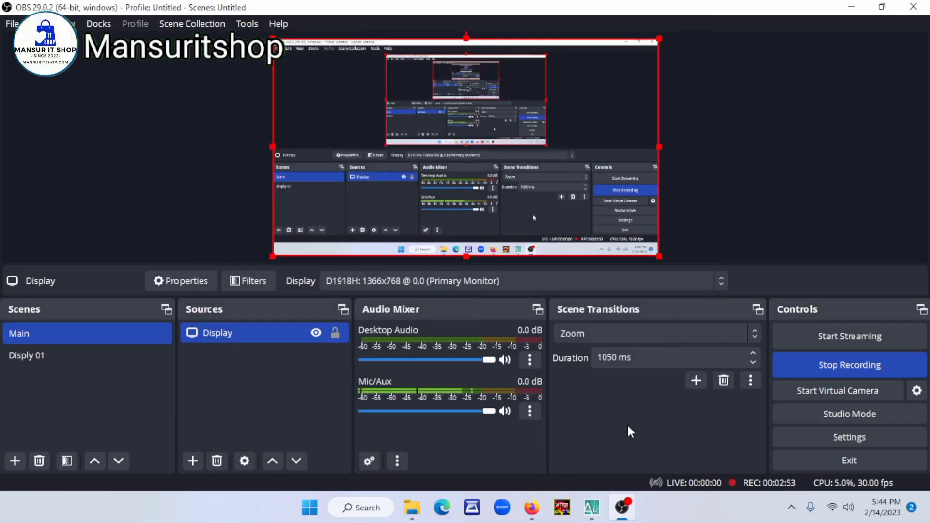
- Set the Zoom transition's duration to 1250 ms
left_click(754, 354)
left_click(754, 353)
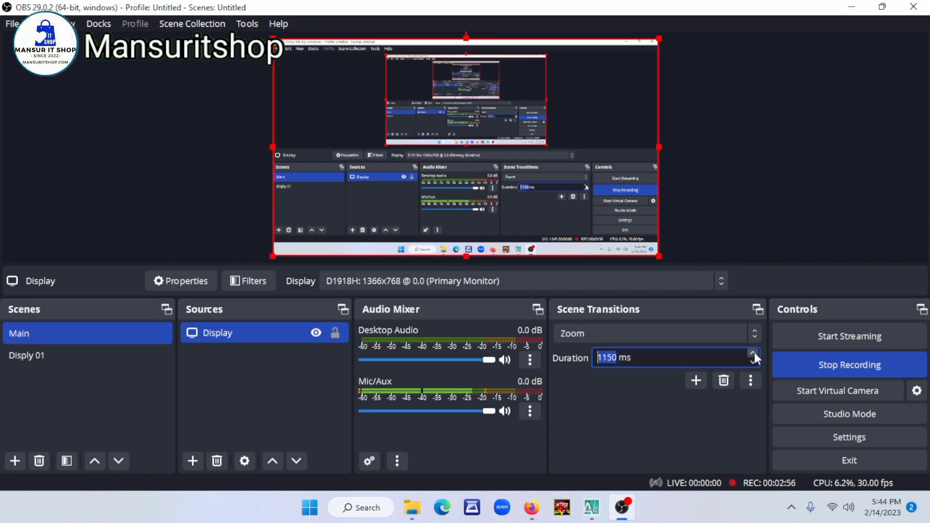
left_click(754, 353)
left_click(754, 353)
- Switch back and forth between the Disply 01 and Main scenes to test the Zoom transition, ending on Main
left_click(26, 355)
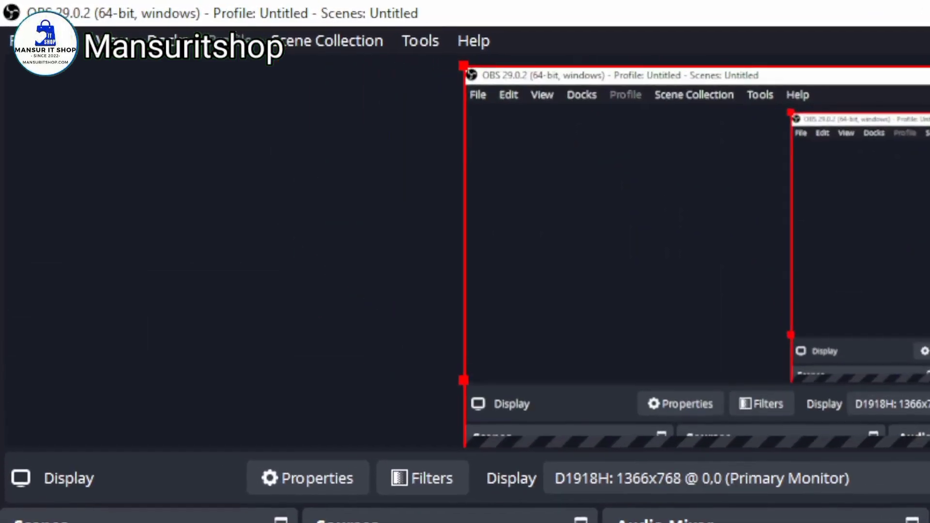
left_click(71, 491)
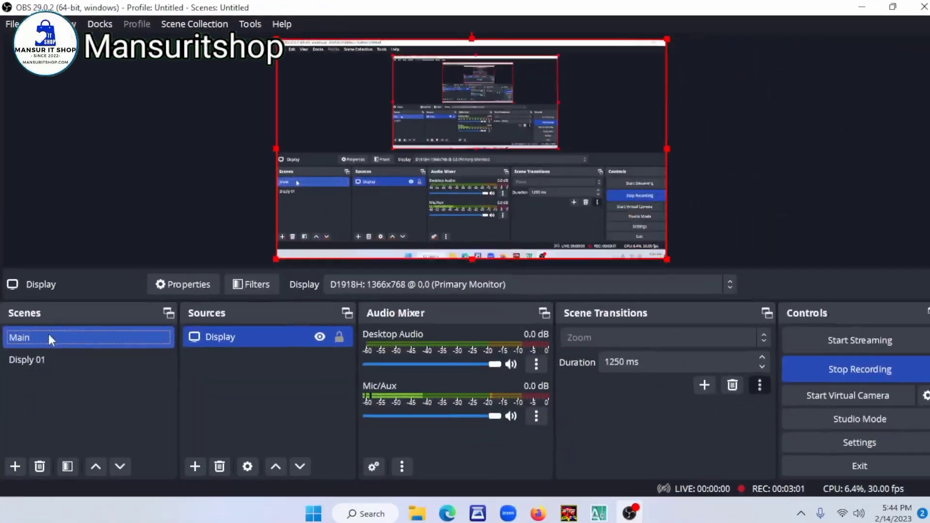
left_click(48, 356)
left_click(41, 354)
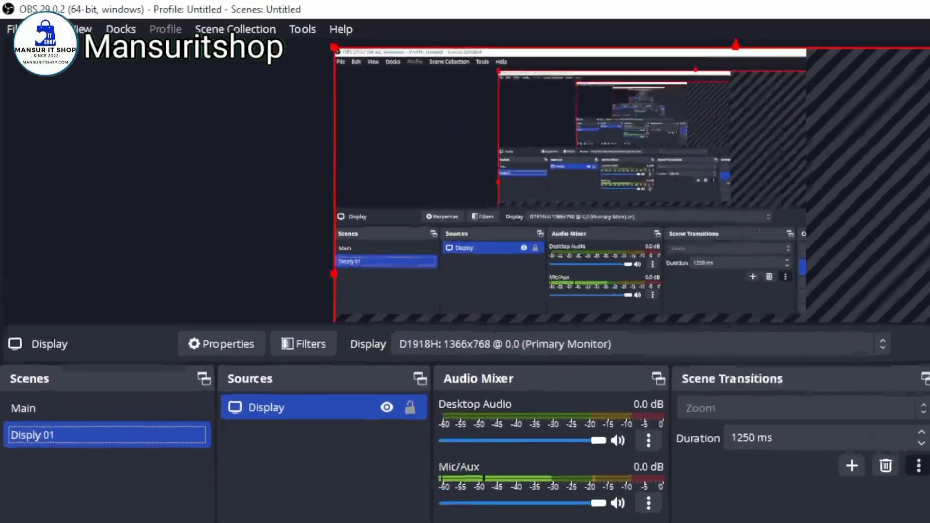
left_click(104, 409)
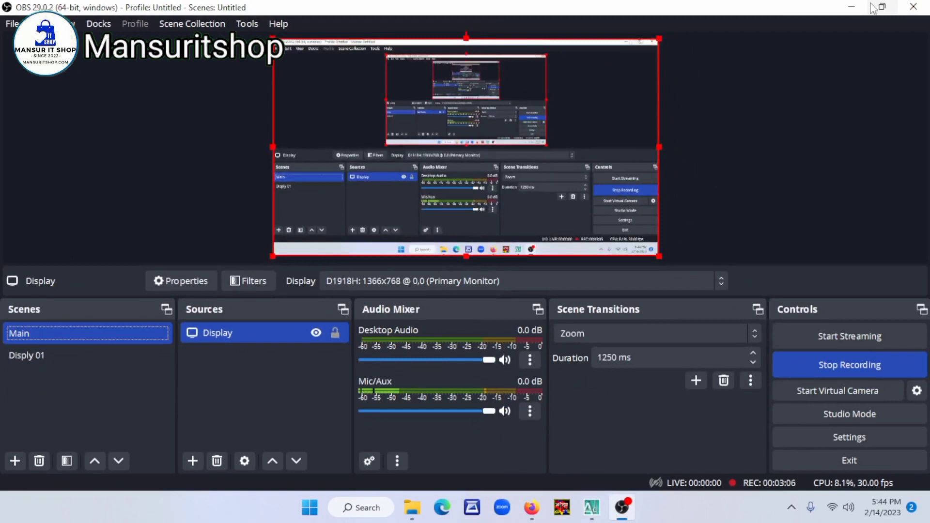
- Minimize and restore OBS Studio, and alternate repeatedly between Disply 01 and Main to watch the zoom effect again
left_click(876, 7)
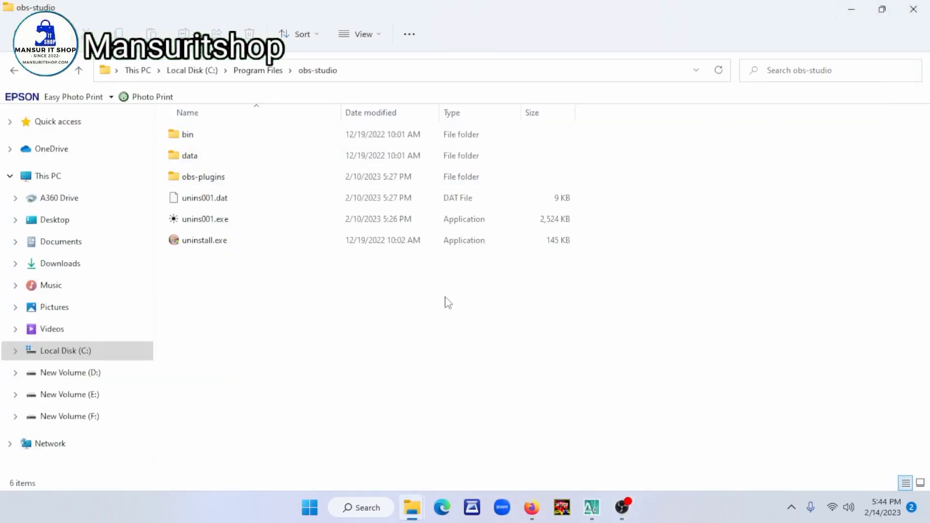
left_click(622, 507)
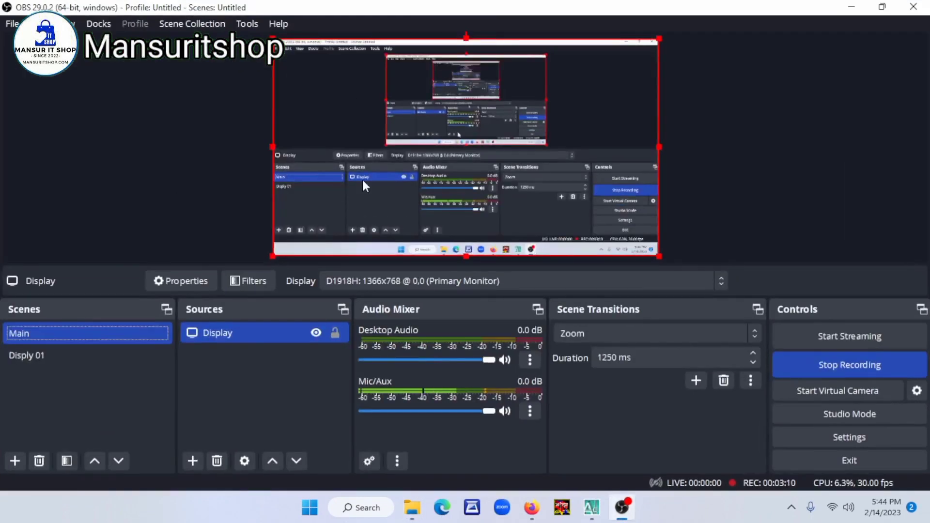
left_click(43, 360)
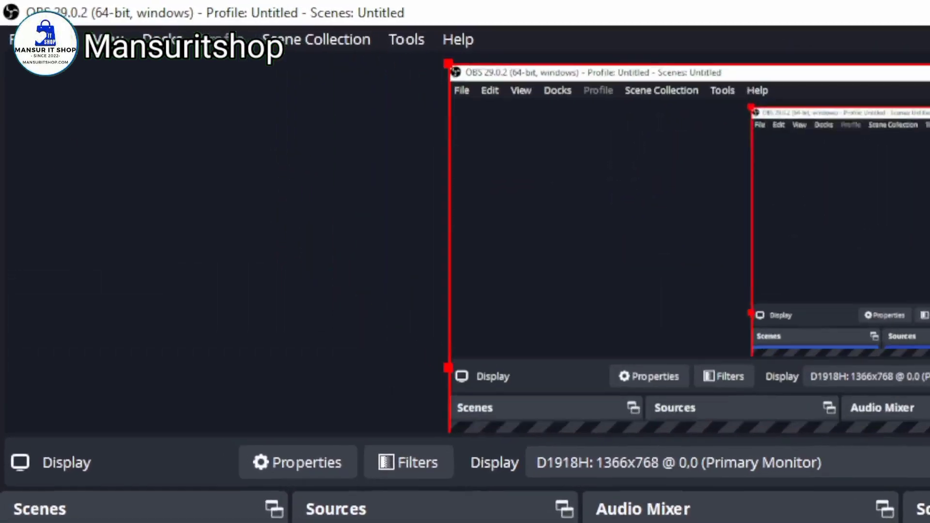
left_click(45, 332)
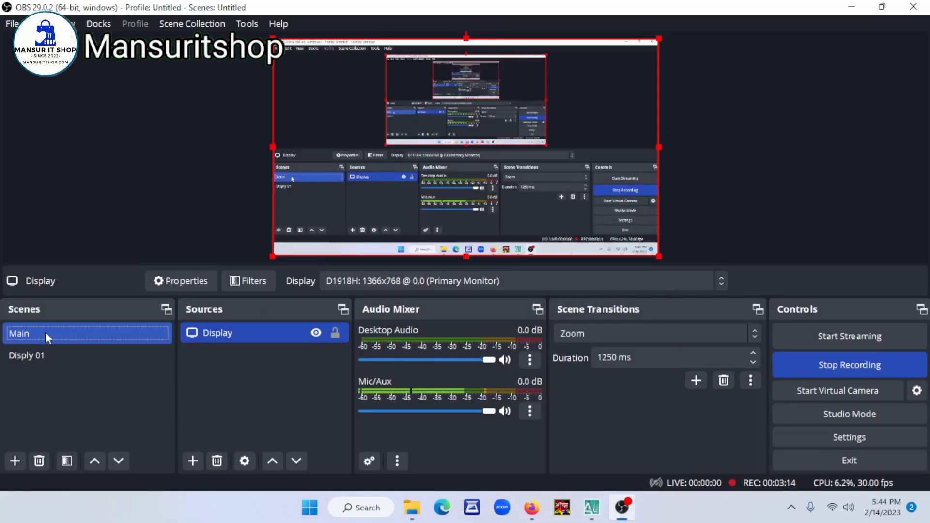
left_click(34, 355)
left_click(46, 516)
left_click(34, 357)
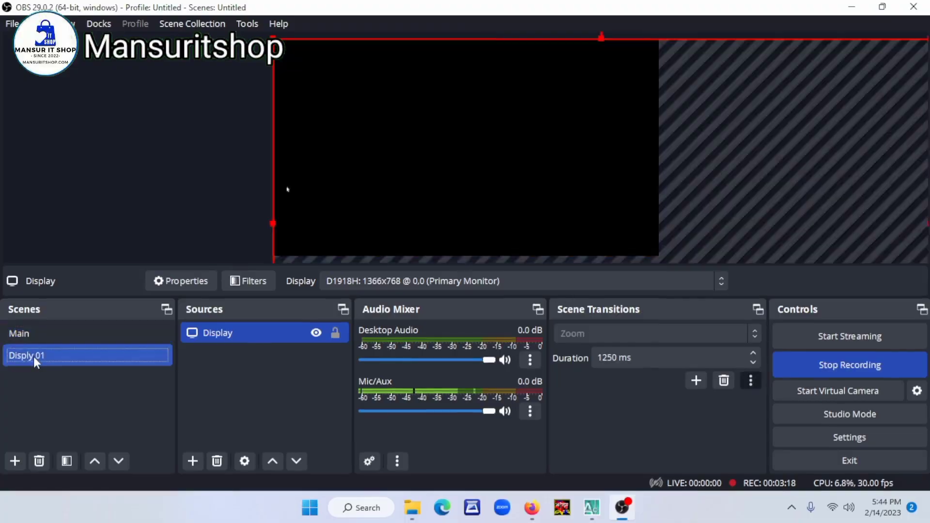
left_click(33, 341)
left_click(35, 355)
left_click(35, 333)
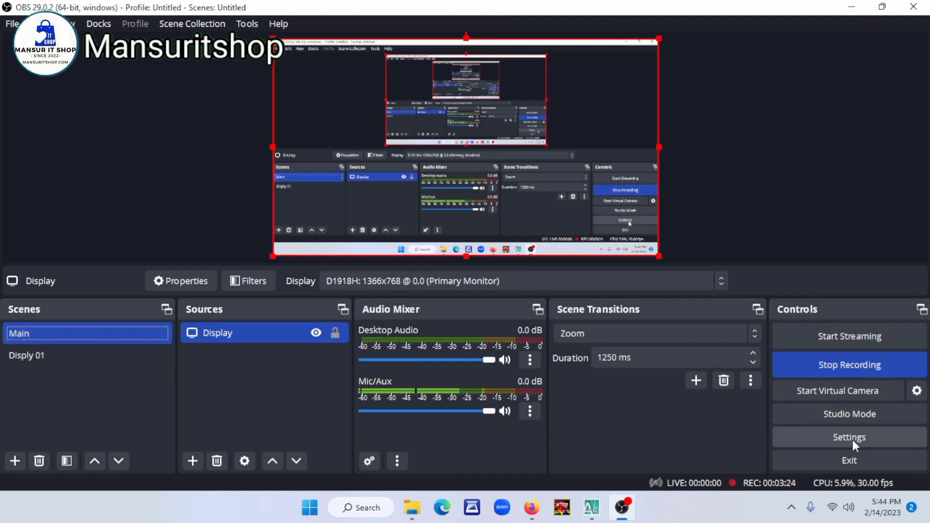
- Open and close the settings without changes, and switch once more to Disply 01 and back to Main
left_click(874, 439)
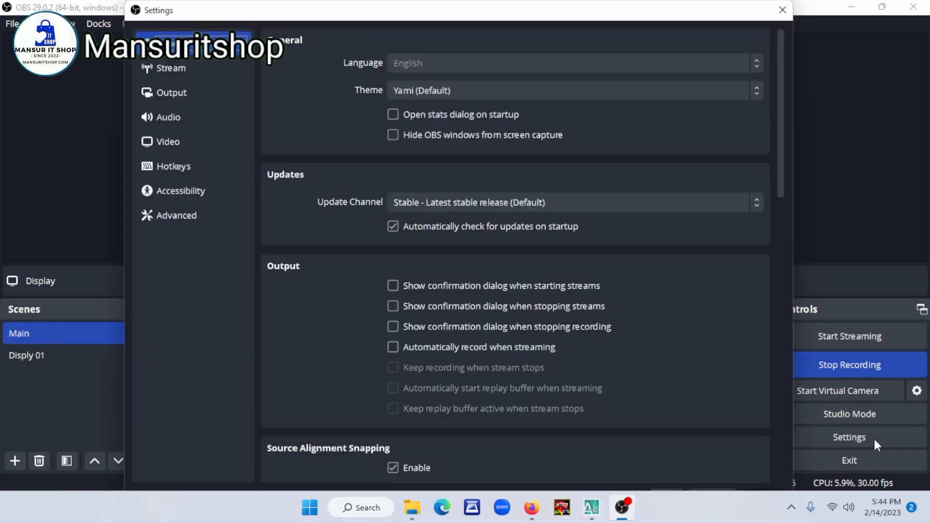
left_click(782, 10)
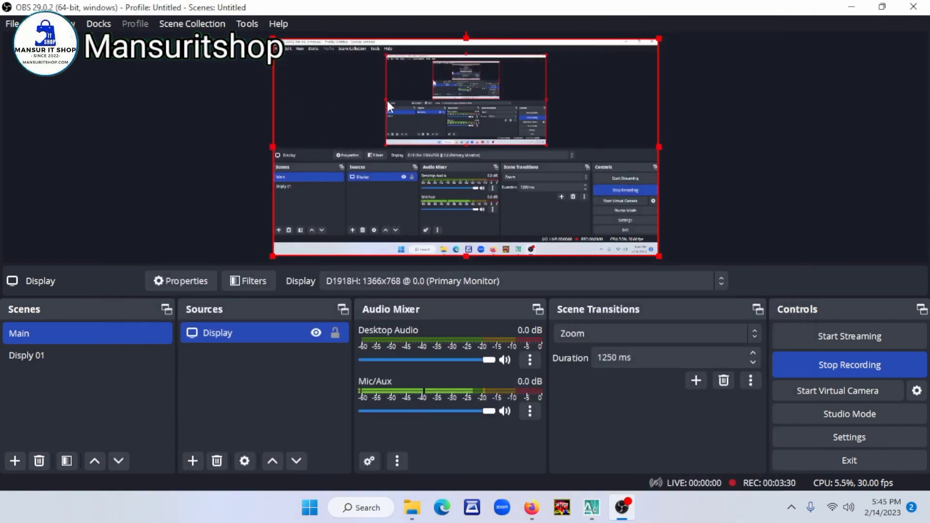
left_click(53, 354)
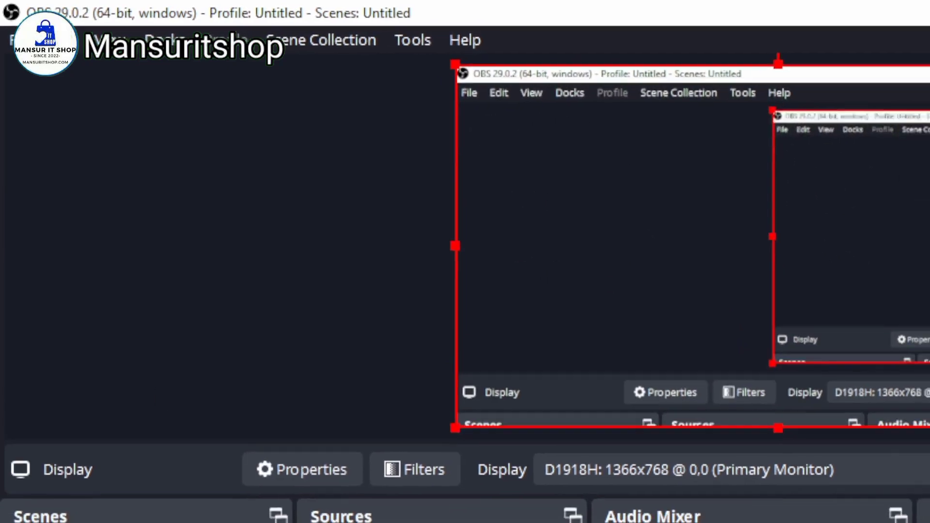
left_click(36, 381)
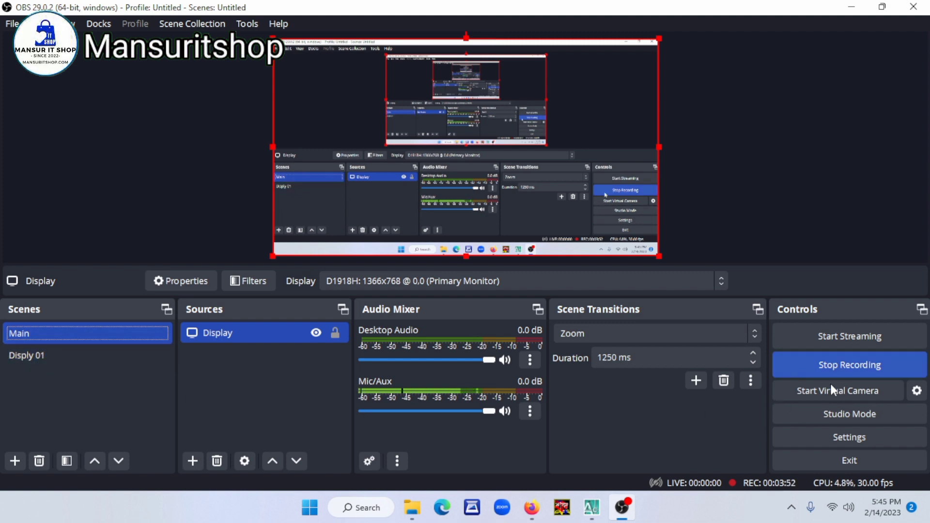
- In the hotkey settings, assign Ctrl + Alt + Num 1 to Disply 01's Switch to scene action and apply it
left_click(867, 441)
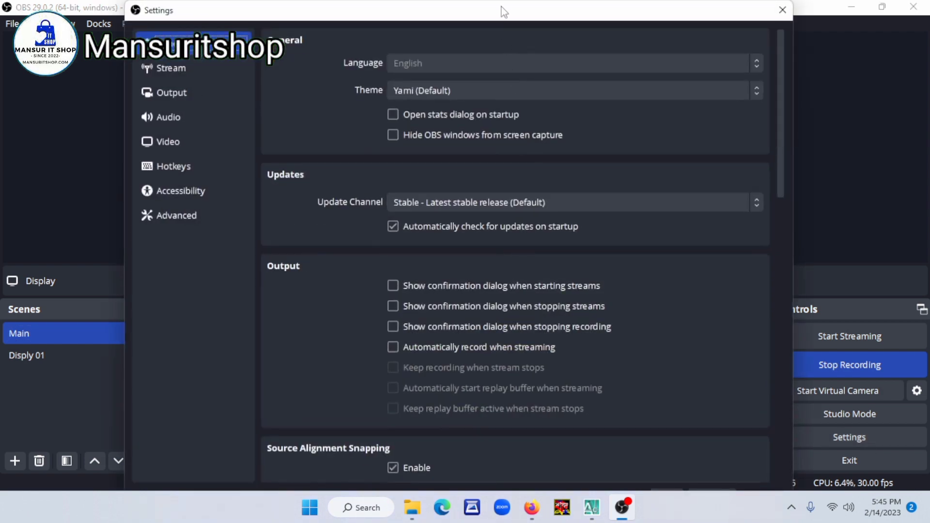
mouse_move(504, 12)
left_mouse_down()
mouse_move(498, 63)
mouse_move(490, 12)
left_mouse_up()
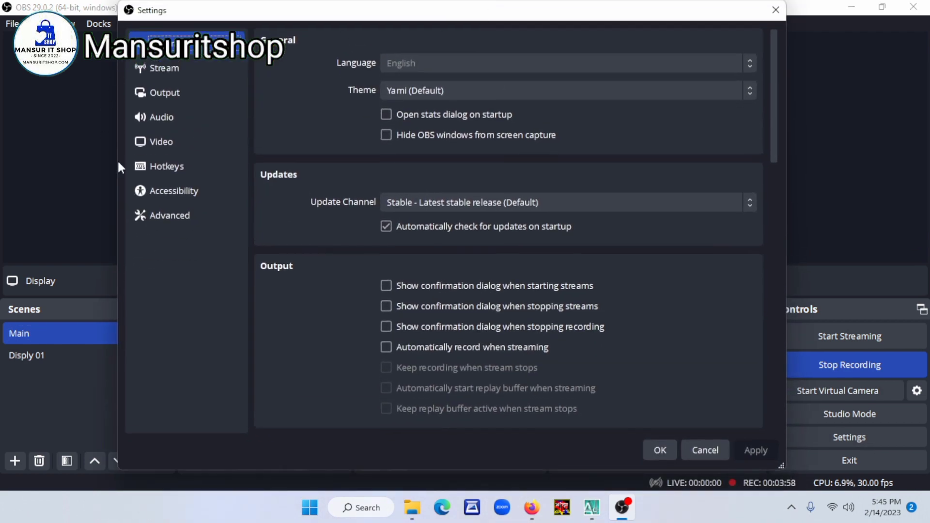
left_click(170, 166)
scroll(484, 231, "down", 3)
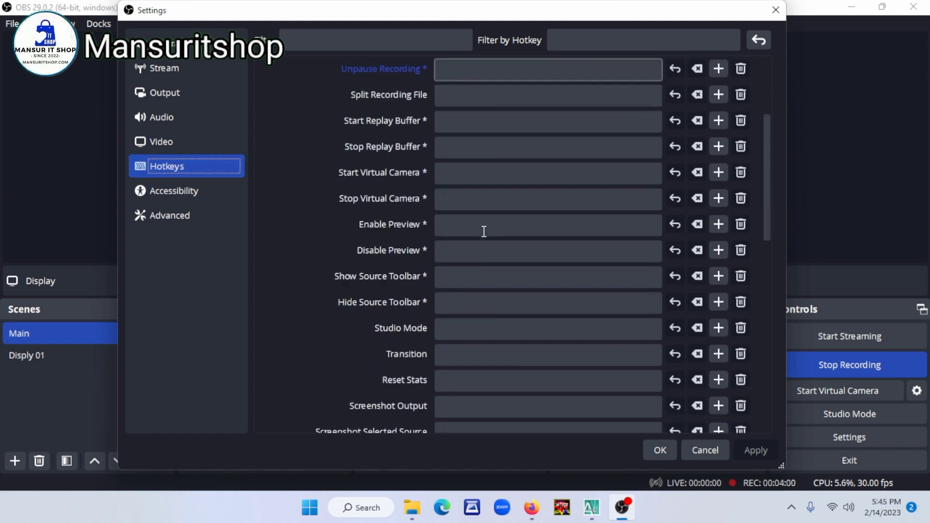
scroll(484, 231, "down", 5)
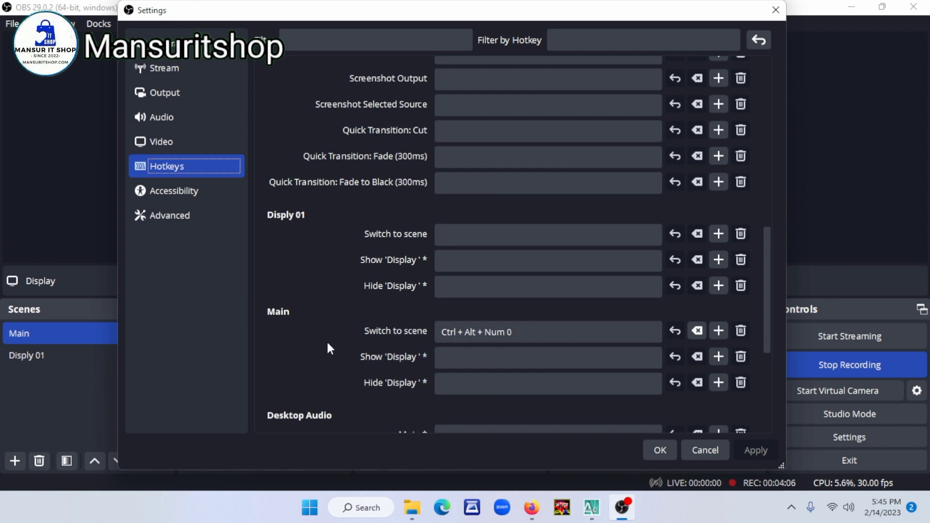
left_click(547, 334)
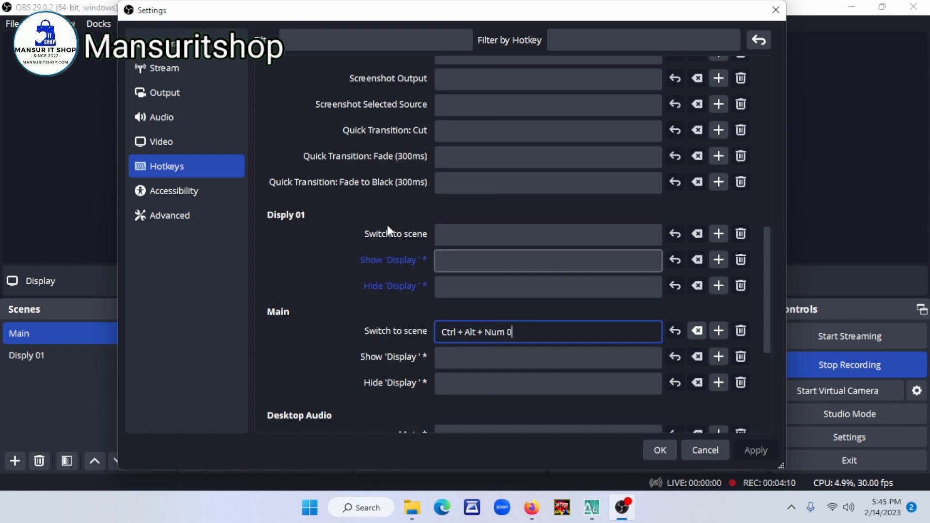
left_click(489, 234)
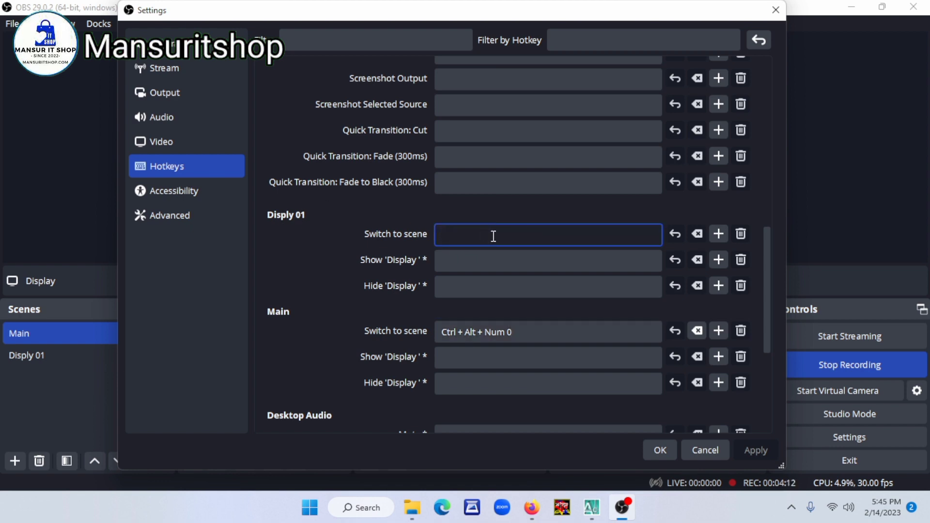
key("ctrl+alt")
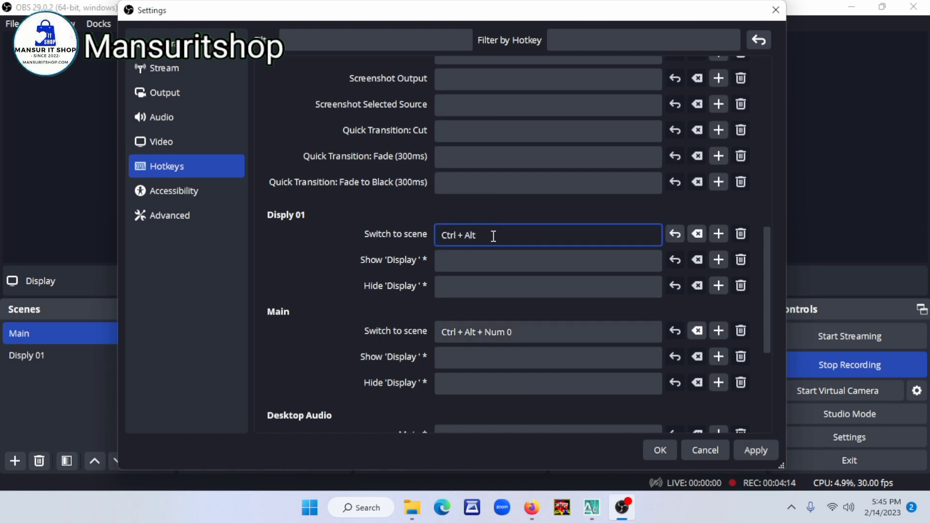
key("ctrl+alt+KP_1")
left_click(768, 453)
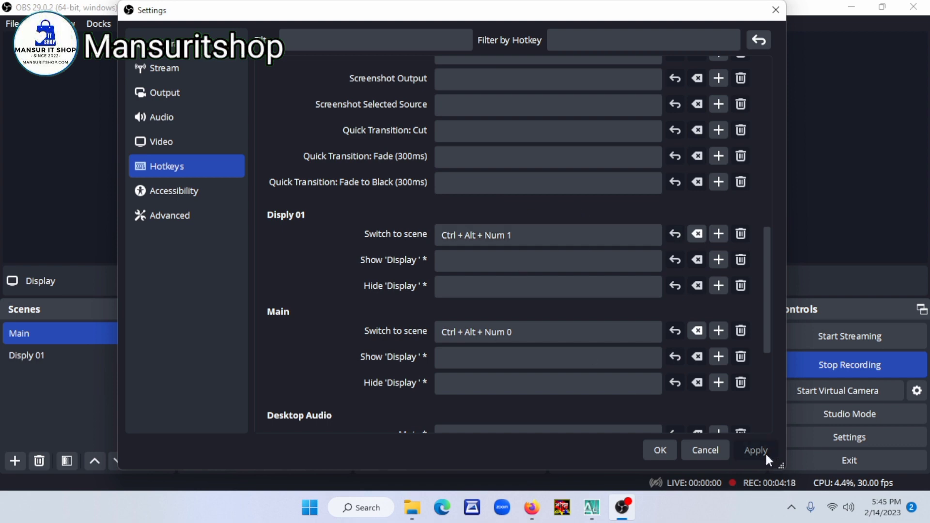
left_click(654, 452)
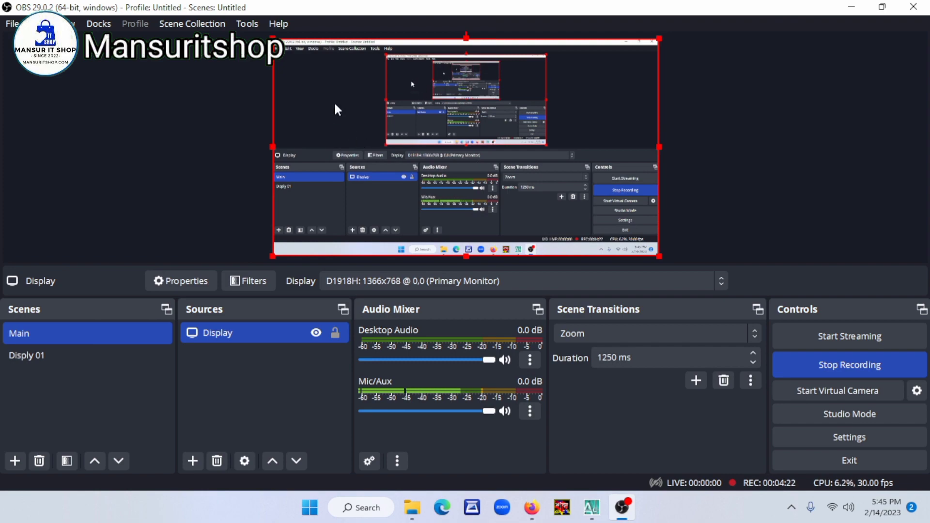
- Test the assigned hotkey by switching from the Main scene to Disply 01
key("alt+2")
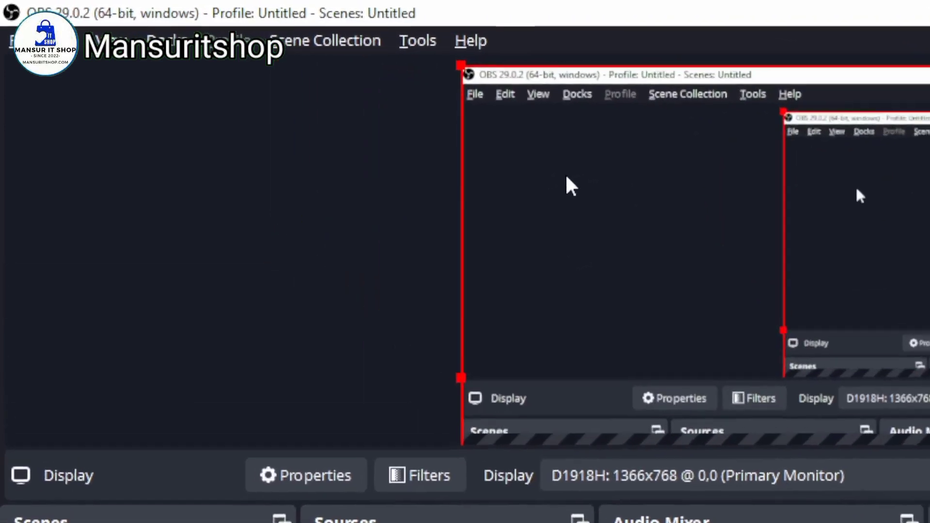